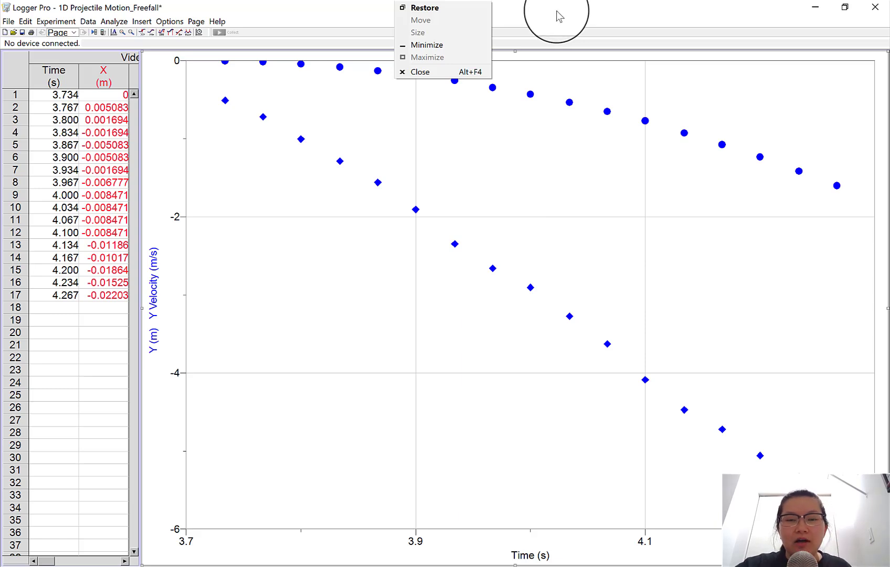
# Dismiss the title-bar system menu so the Y position and Y velocity graph (3.7–4.3 s) shows.
pyautogui.click(558, 16)
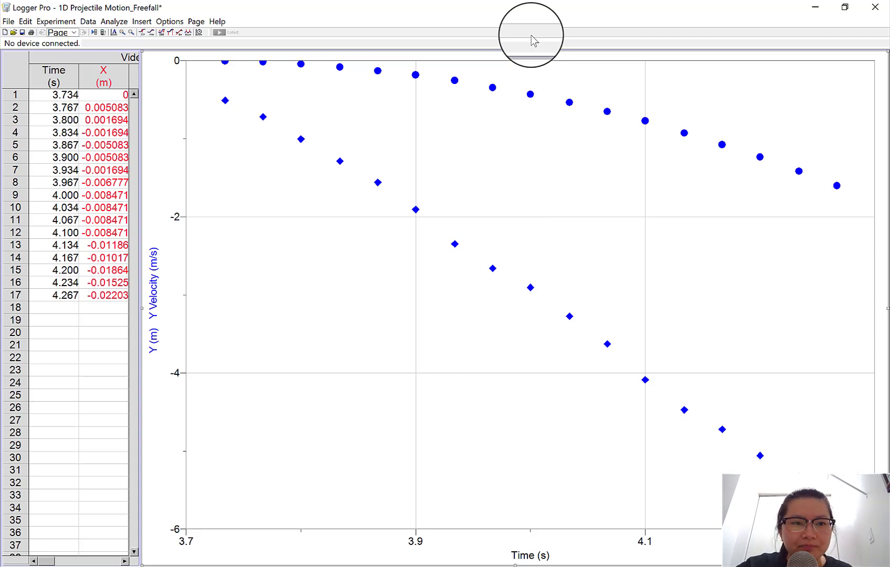
pyautogui.rightClick(161, 112)
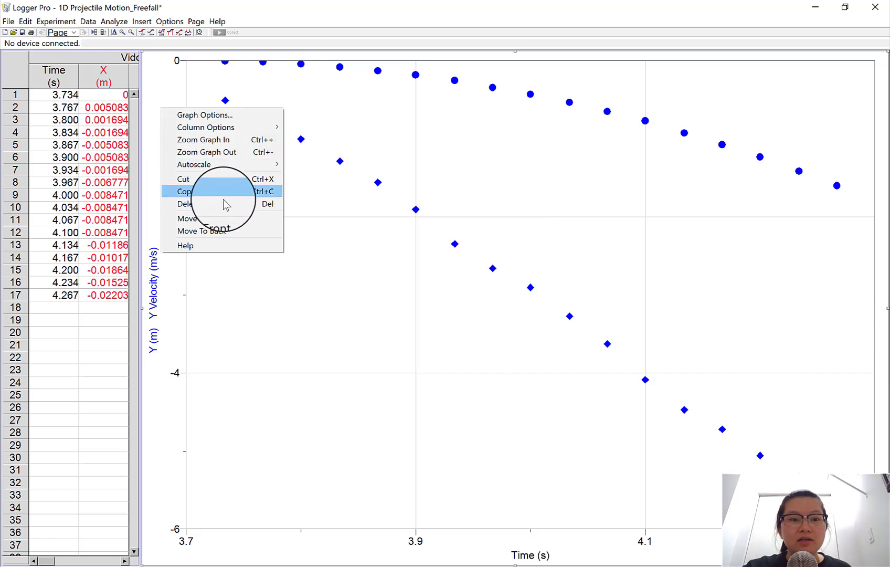
pyautogui.click(222, 231)
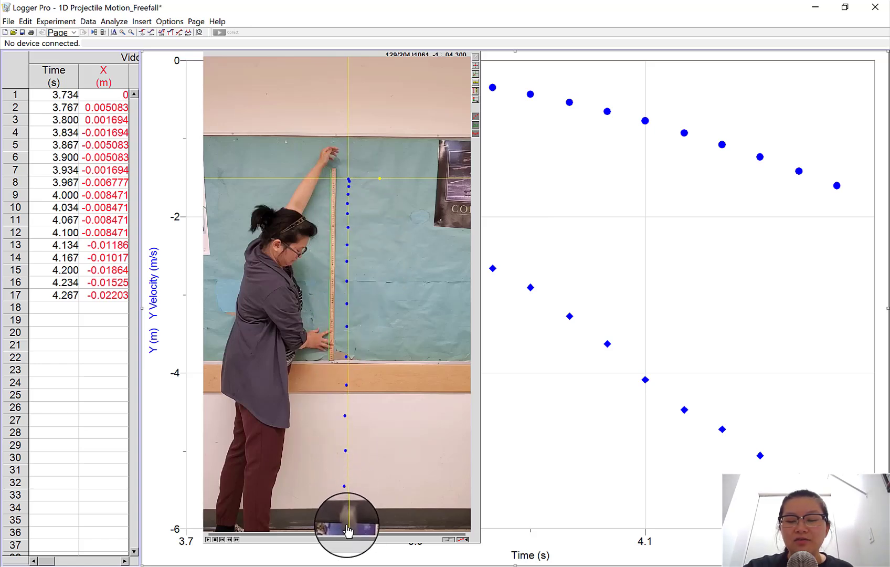
pyautogui.rightClick(331, 75)
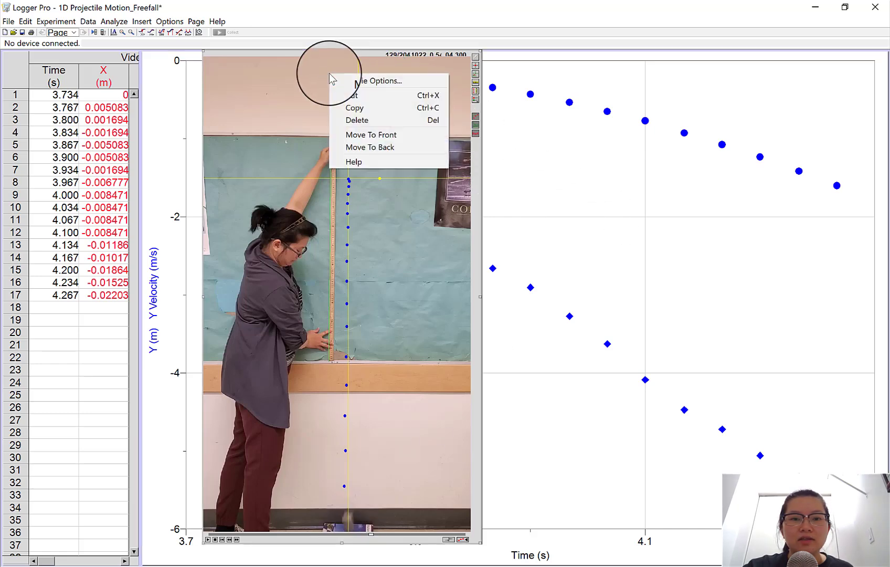
pyautogui.click(369, 151)
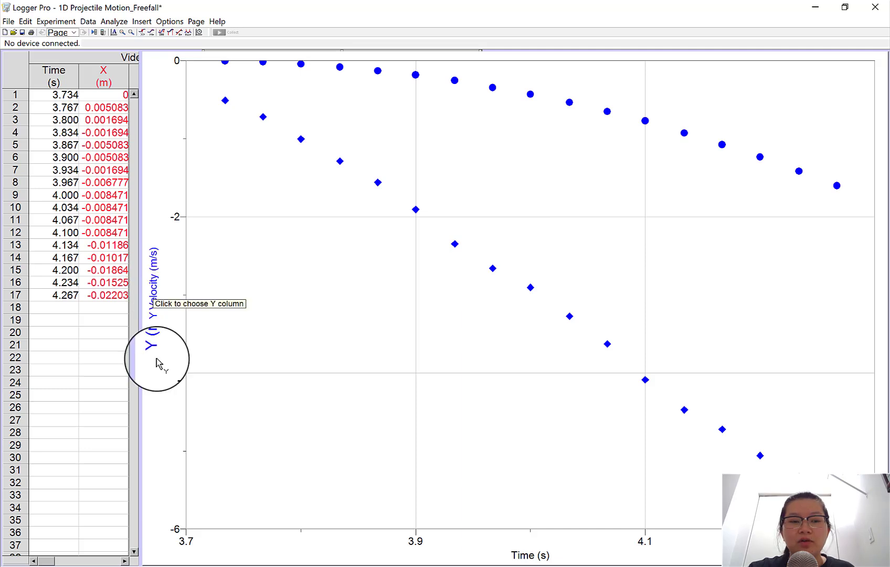
# Switch the graph's vertical axis column to X so it plots X position against time.
pyautogui.click(154, 295)
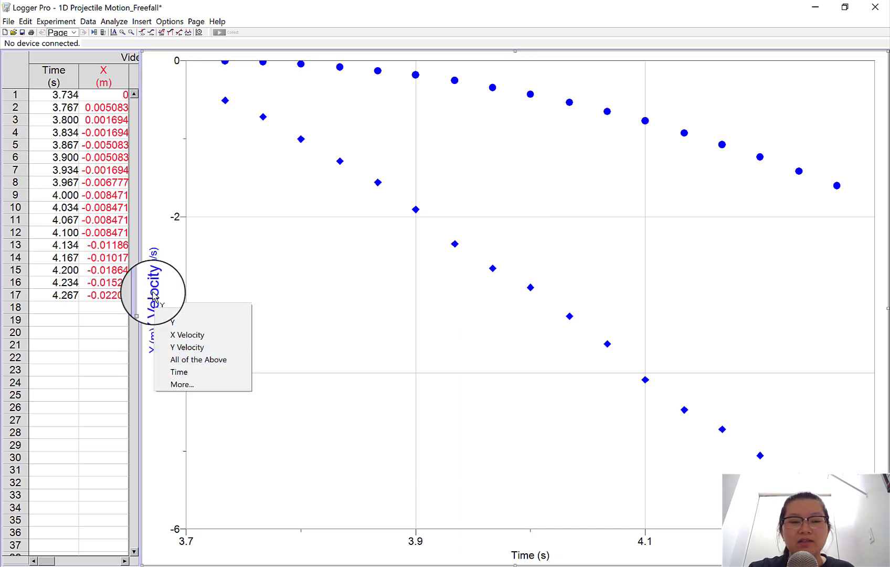
pyautogui.click(180, 311)
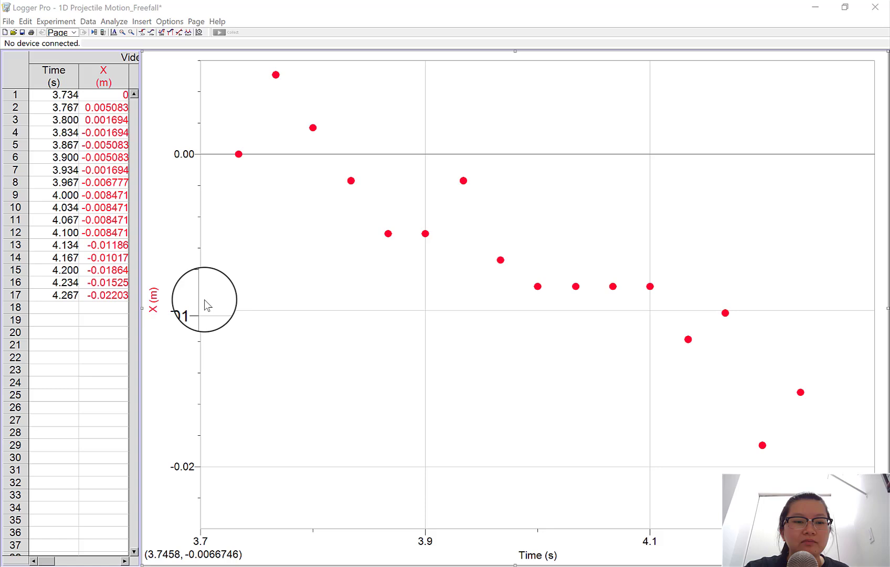
# Change the vertical axis from X position to X Velocity against time.
pyautogui.click(155, 301)
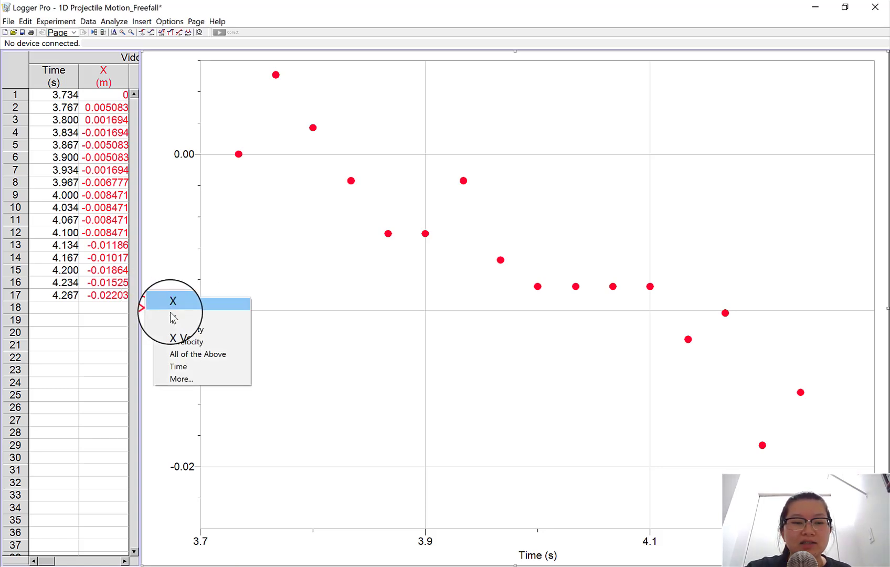
pyautogui.click(190, 331)
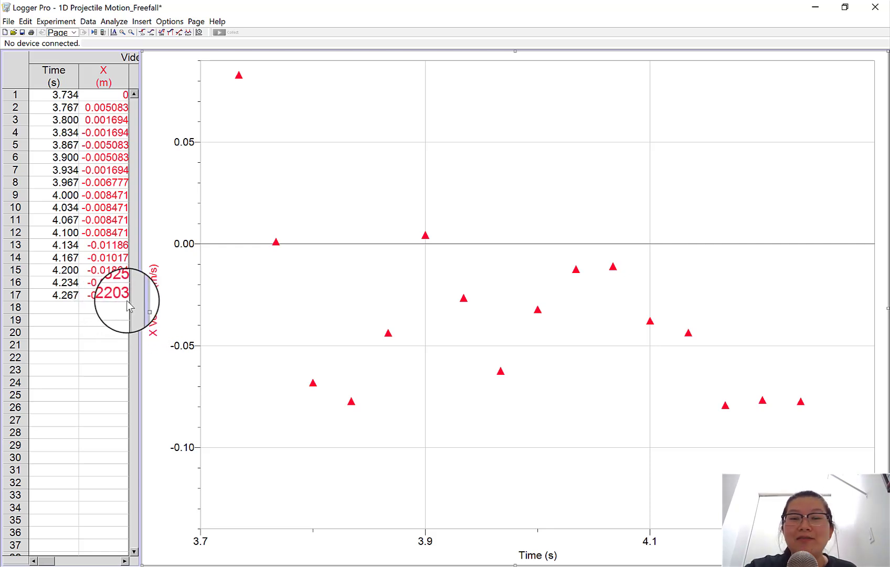
pyautogui.click(153, 295)
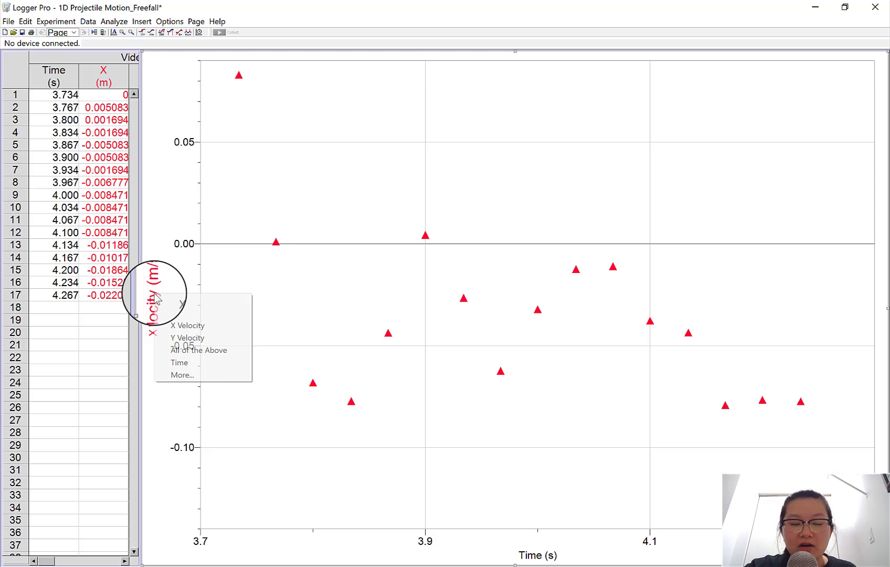
# Choose Y for the vertical axis, showing Y position curving from 0 to about -1.4 m.
pyautogui.click(193, 314)
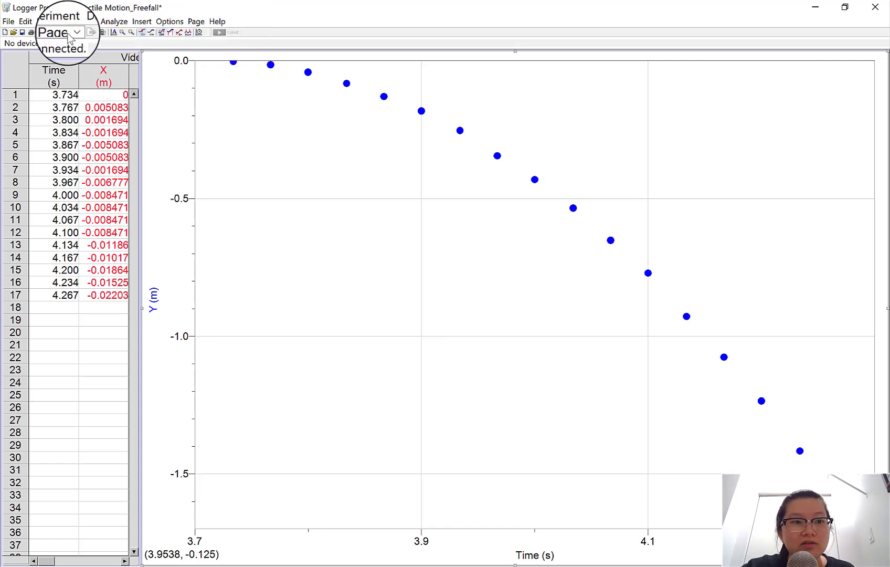
# Turn on Analyze > Tangent, reading a slope of -1.906 m/s at 3.900 s.
pyautogui.click(115, 22)
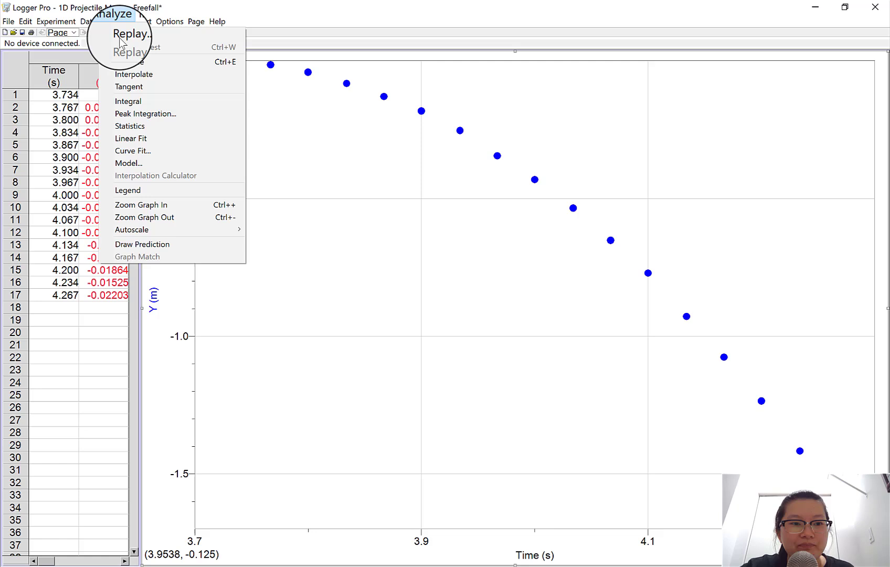
pyautogui.click(142, 87)
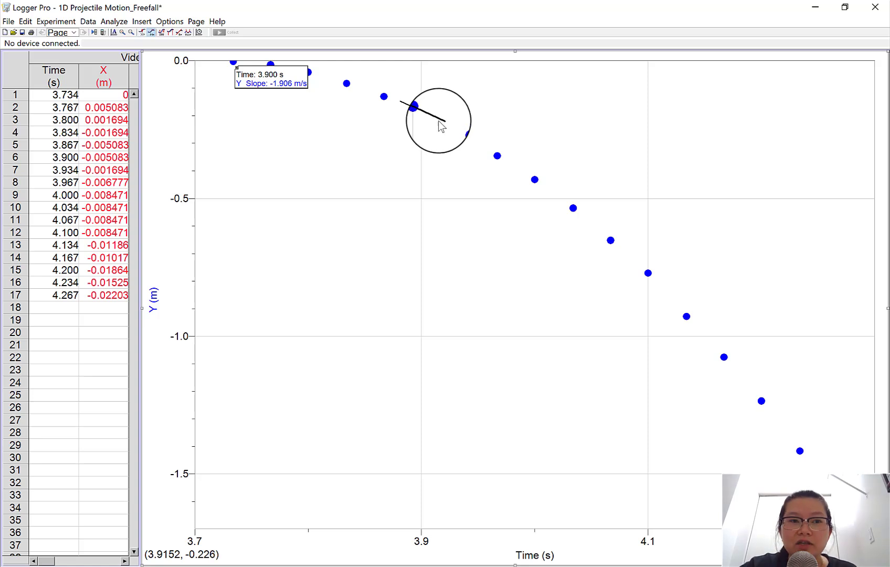
# Curve-fit At^2+Bt+C to Y position, giving A = -5.214, B = 38.72, C = -71.91.
pyautogui.click(114, 21)
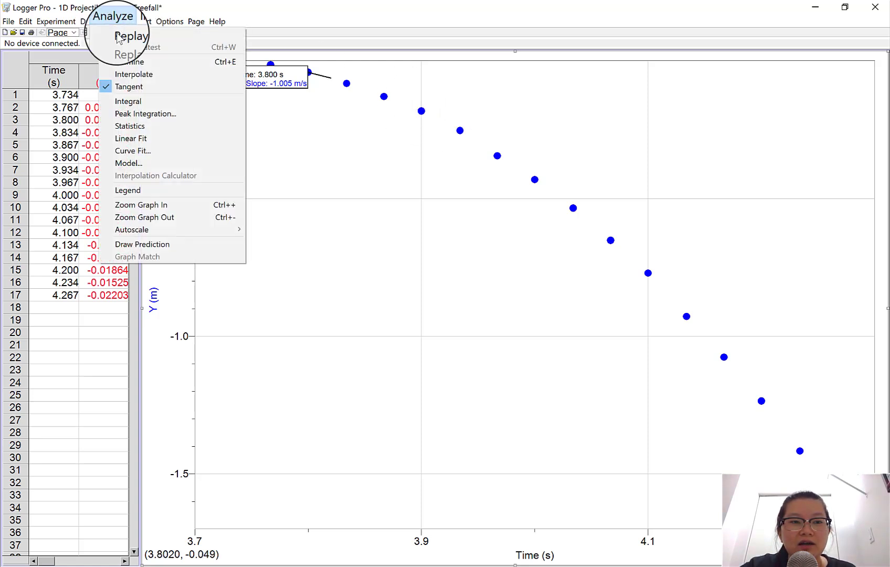
pyautogui.click(135, 150)
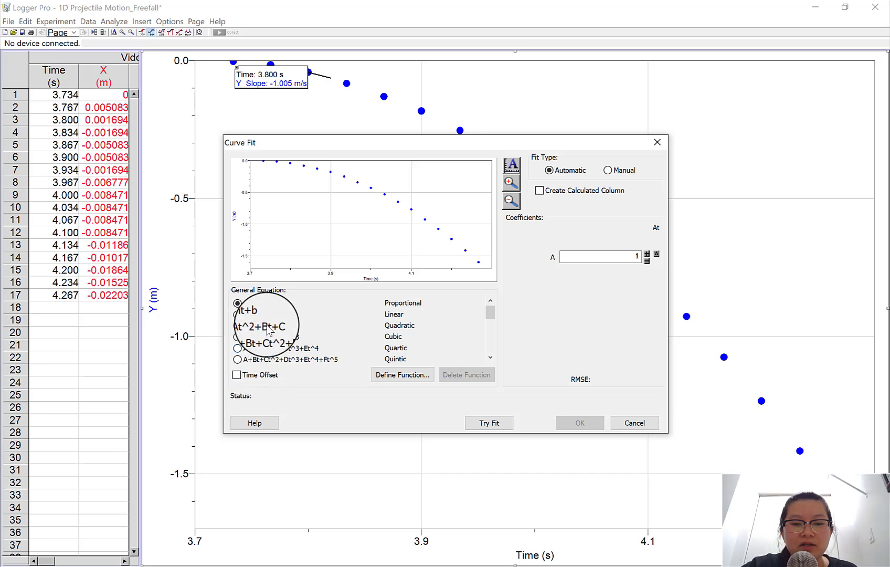
pyautogui.moveTo(491, 315)
pyautogui.mouseDown()
pyautogui.moveTo(481, 359)
pyautogui.moveTo(474, 328)
pyautogui.moveTo(485, 305)
pyautogui.mouseUp()
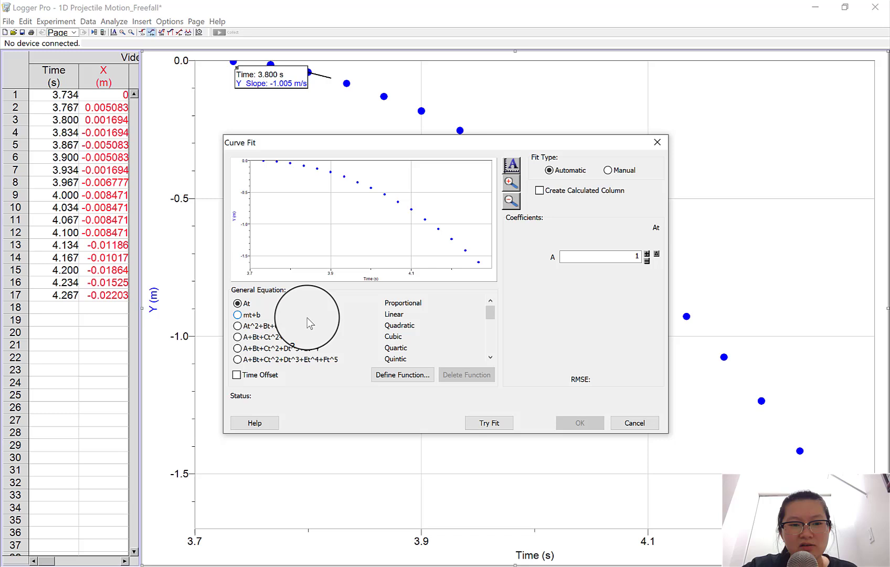
pyautogui.click(238, 326)
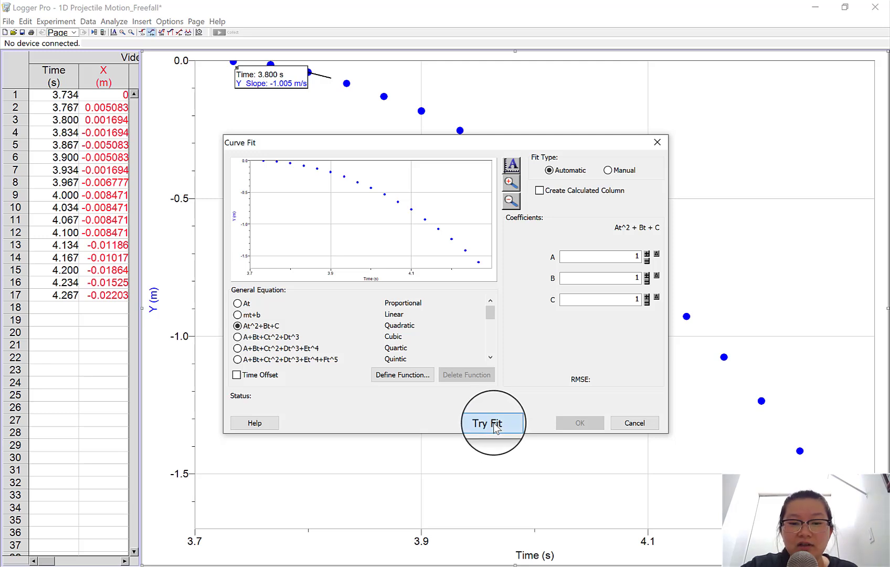
pyautogui.click(493, 424)
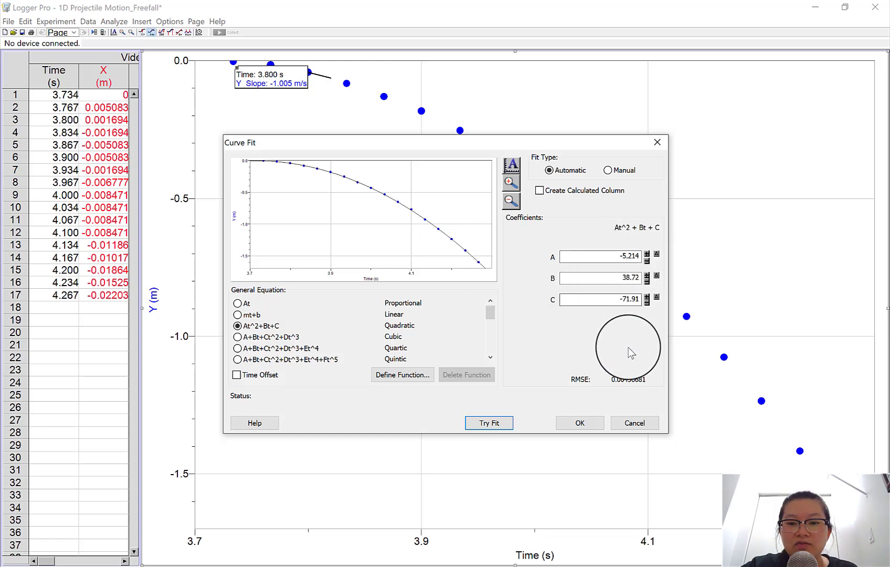
pyautogui.click(589, 423)
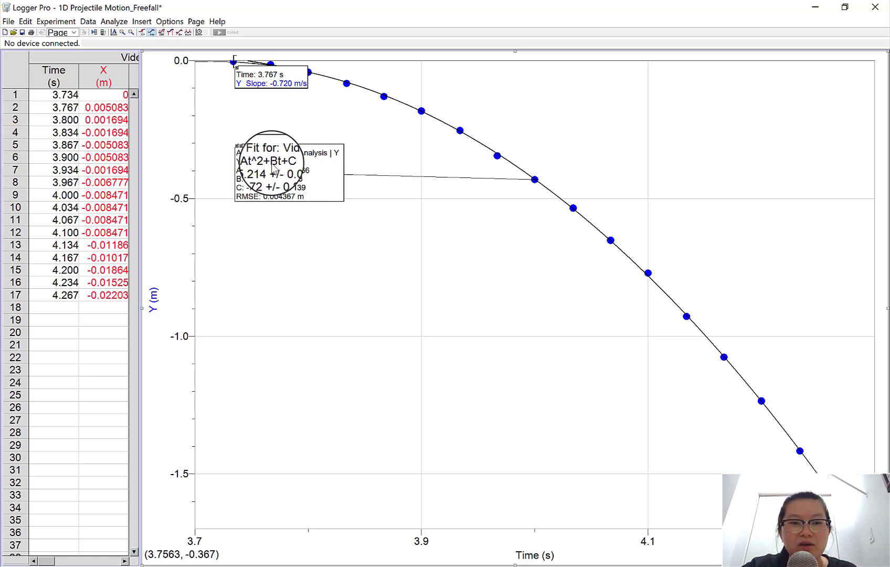
# Drag the Auto Fit box up-right off the curve and copy the graph to the clipboard.
pyautogui.moveTo(281, 166)
pyautogui.mouseDown()
pyautogui.moveTo(355, 175)
pyautogui.moveTo(625, 148)
pyautogui.mouseUp()
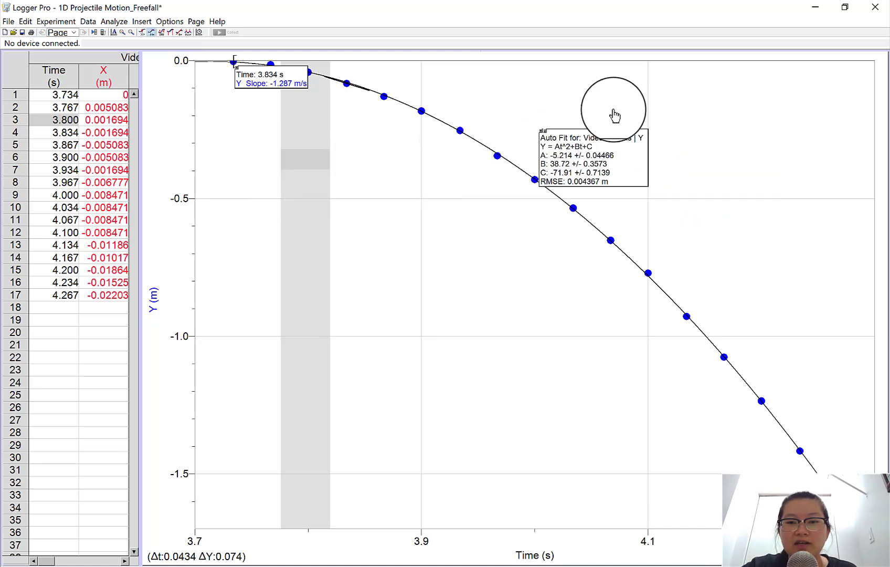
pyautogui.moveTo(557, 141)
pyautogui.mouseDown()
pyautogui.moveTo(622, 106)
pyautogui.moveTo(640, 107)
pyautogui.moveTo(620, 108)
pyautogui.mouseUp()
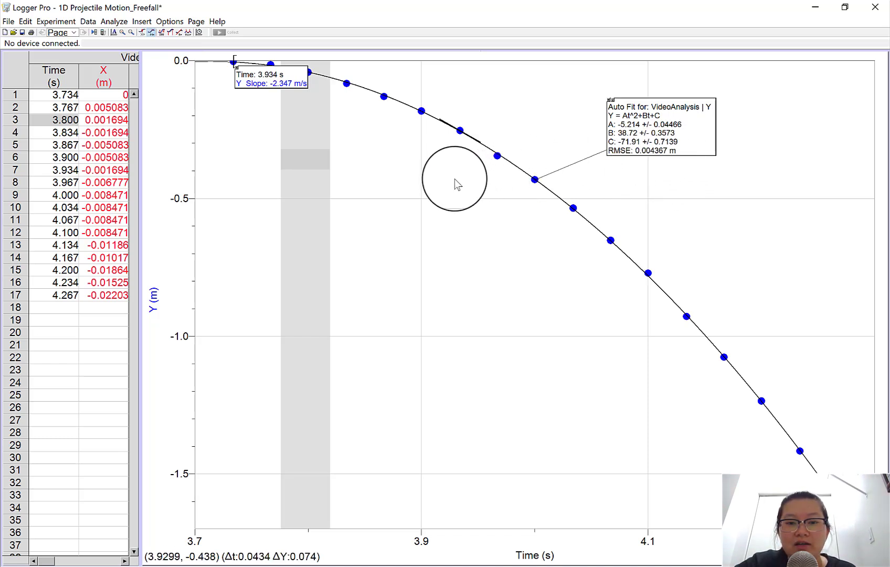
pyautogui.rightClick(455, 179)
pyautogui.click(472, 264)
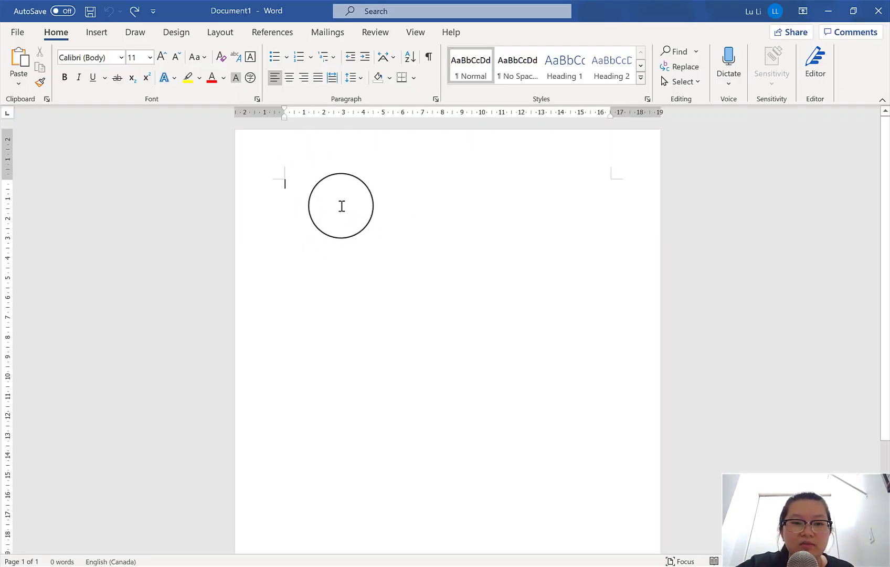
# Paste the Y position graph with its quadratic fit into Word's Document1, then return to Logger Pro.
pyautogui.rightClick(341, 206)
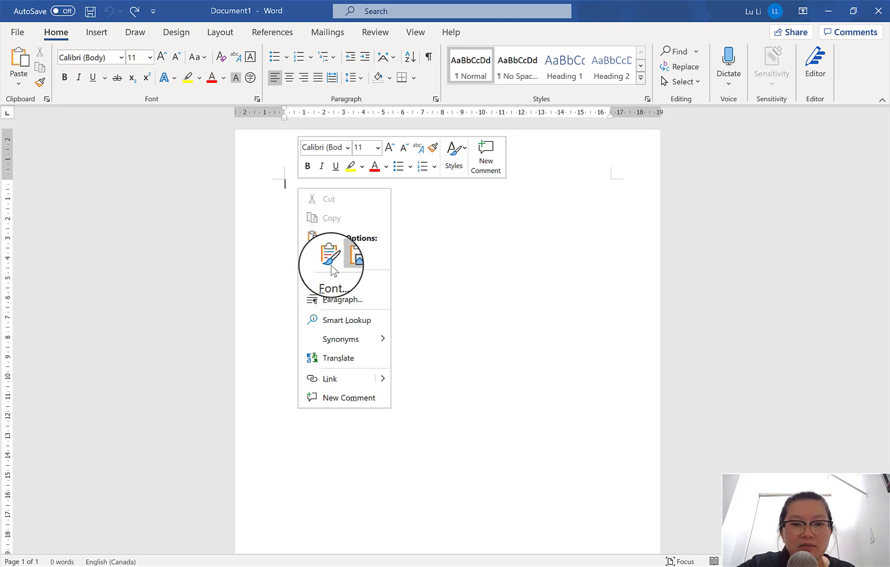
pyautogui.click(356, 257)
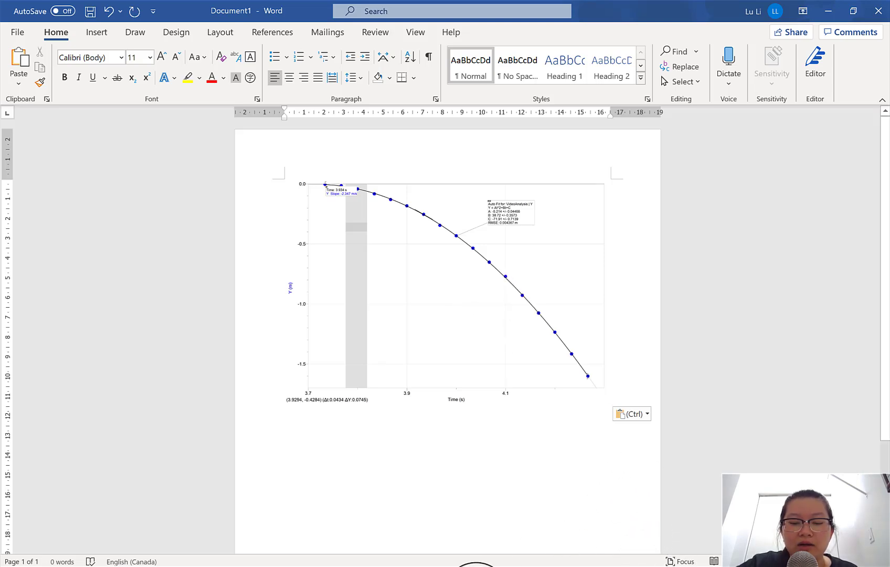
pyautogui.click(494, 564)
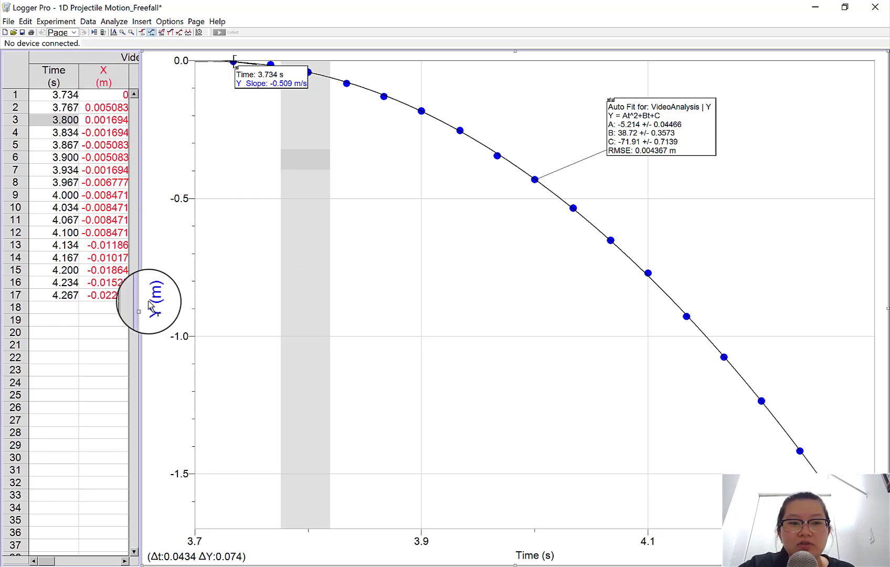
# Set the vertical axis to Y Velocity alone, tangent reading -8.647 m/s/s at 3.834 s.
pyautogui.click(151, 306)
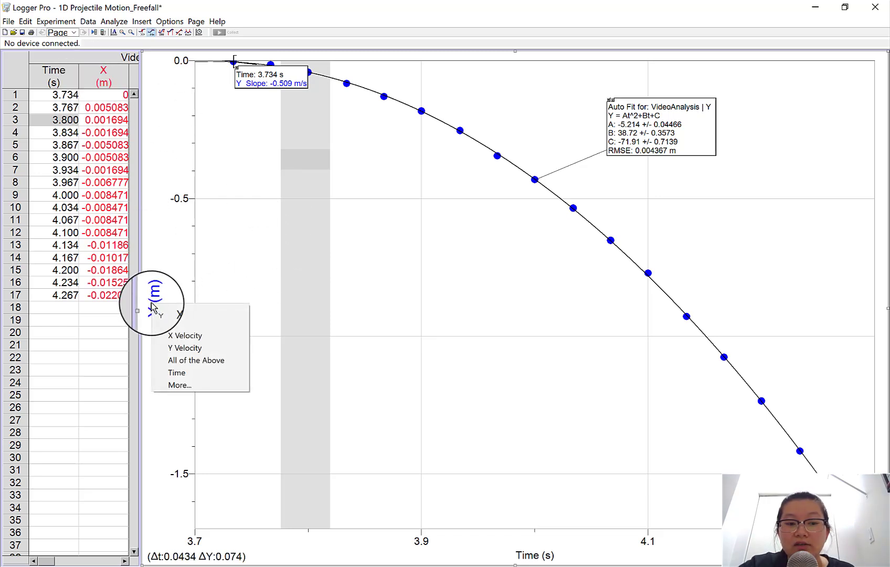
pyautogui.click(206, 350)
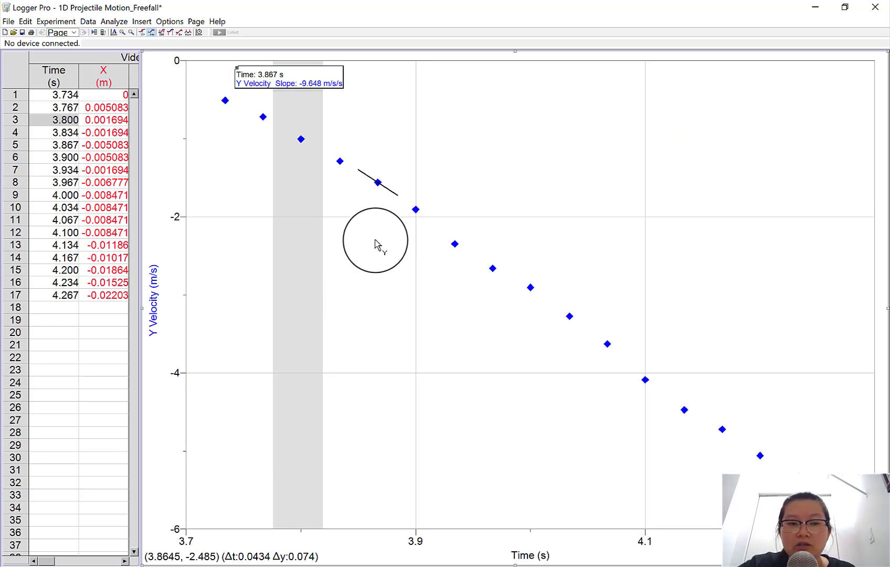
pyautogui.click(155, 306)
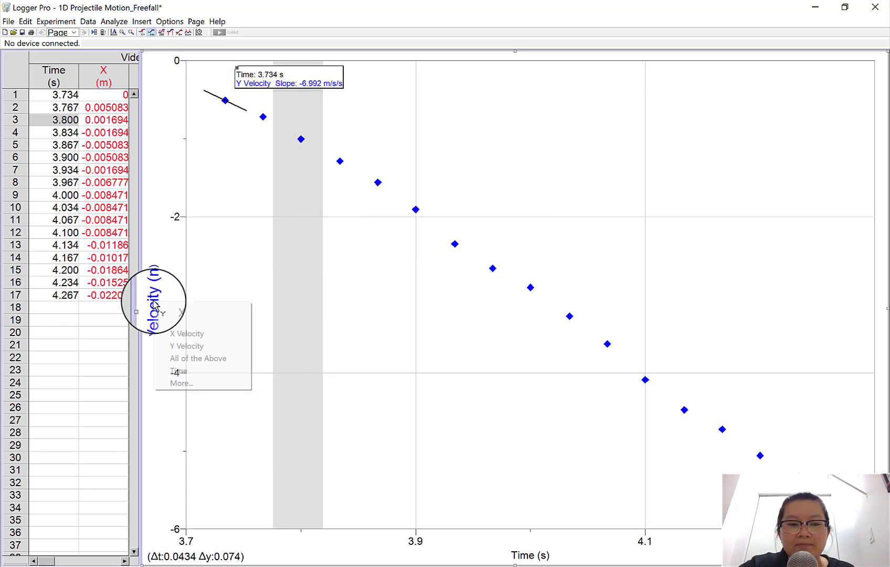
pyautogui.click(186, 321)
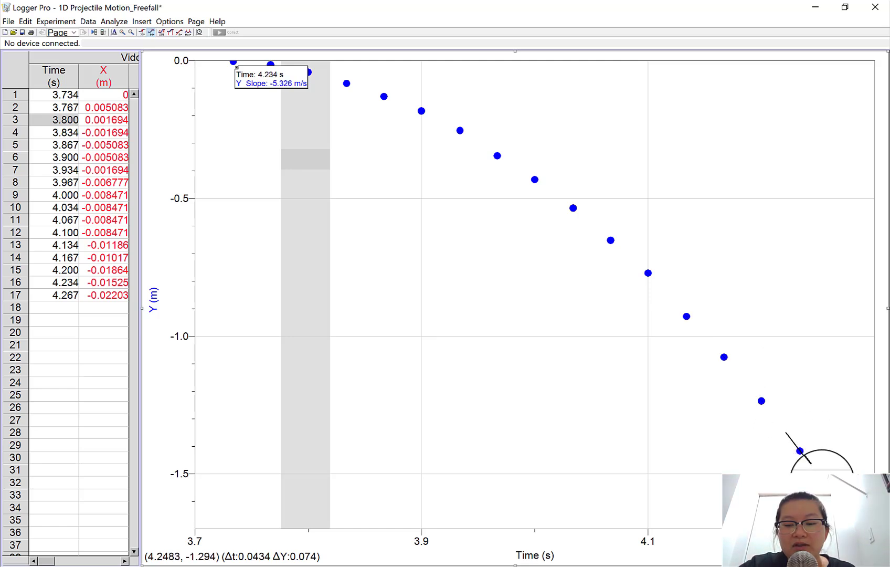
pyautogui.click(153, 300)
pyautogui.click(175, 347)
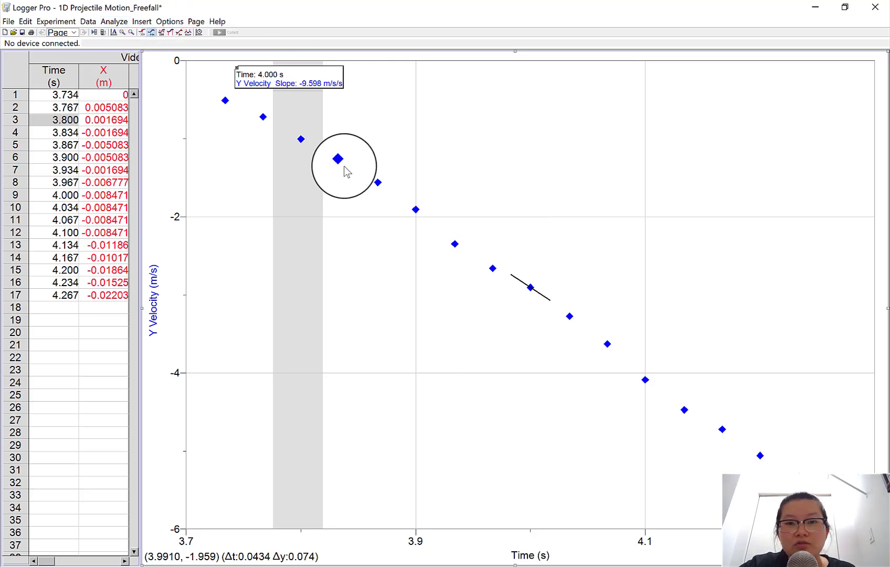
# Linear-fit all Y velocity points (slope -9.926 m/s/s, intercept 36.71 m/s) and place the results box beside the line.
pyautogui.click(117, 22)
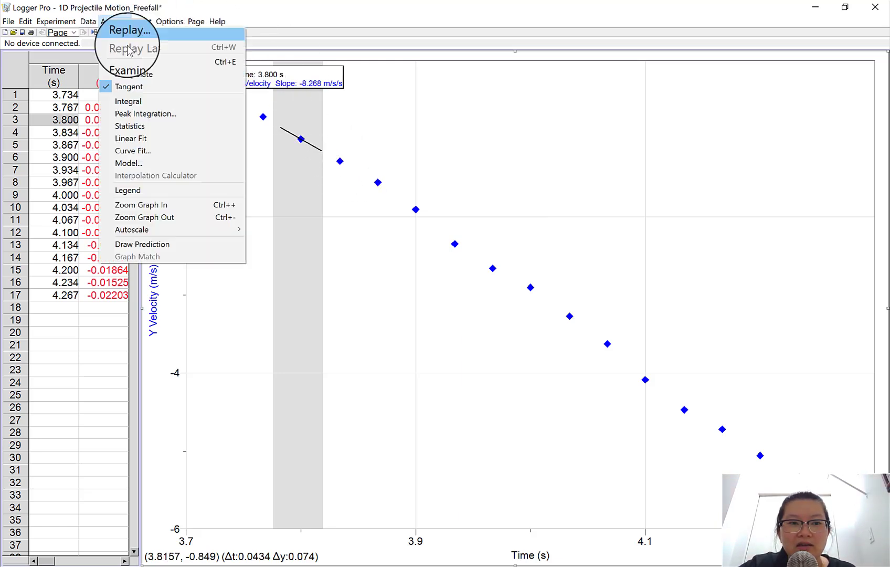
pyautogui.click(149, 141)
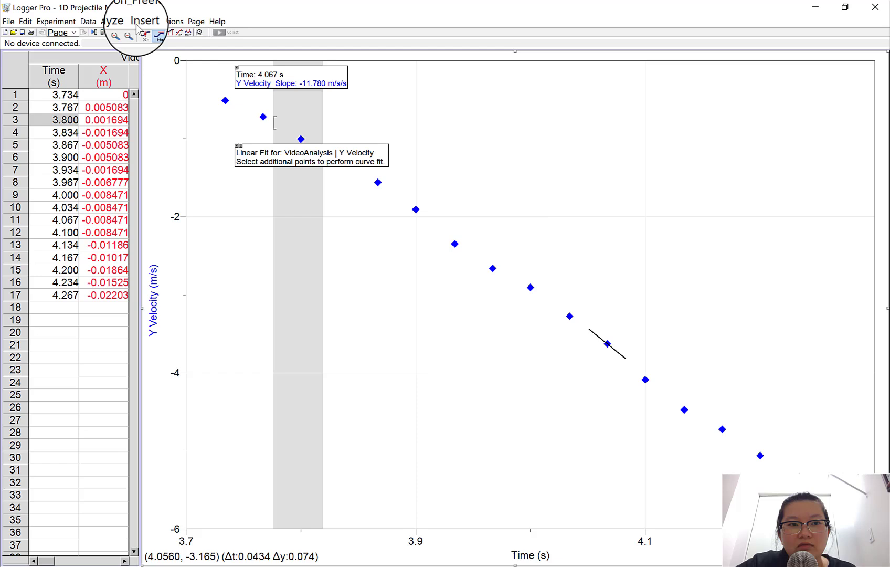
pyautogui.click(114, 21)
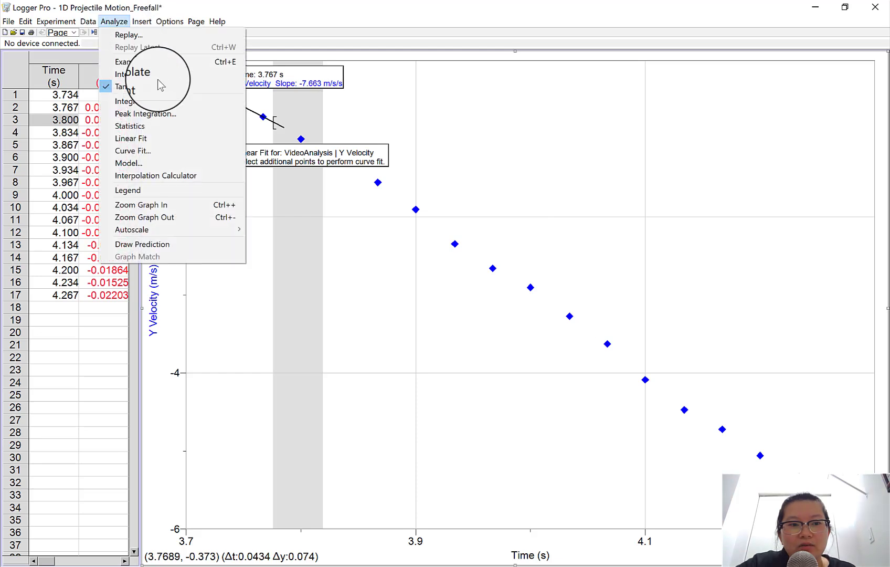
pyautogui.click(158, 138)
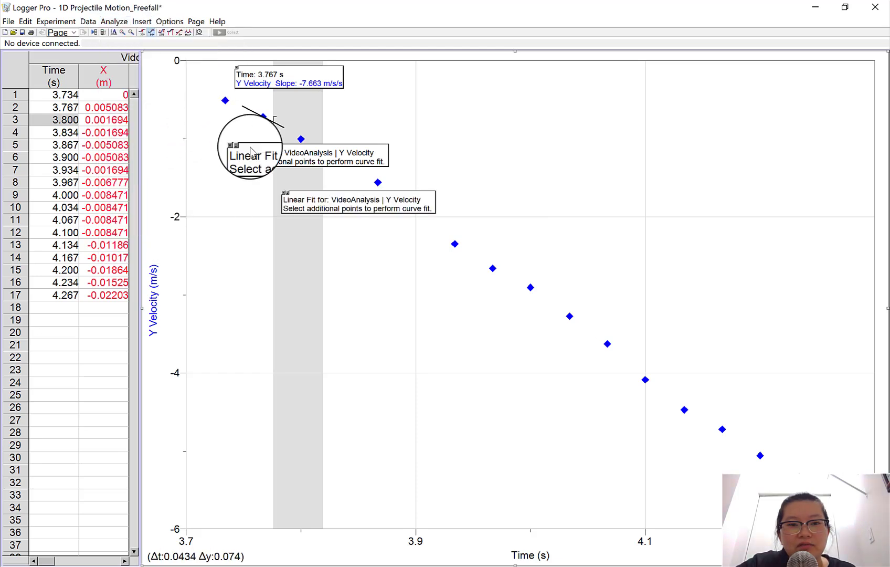
pyautogui.click(117, 22)
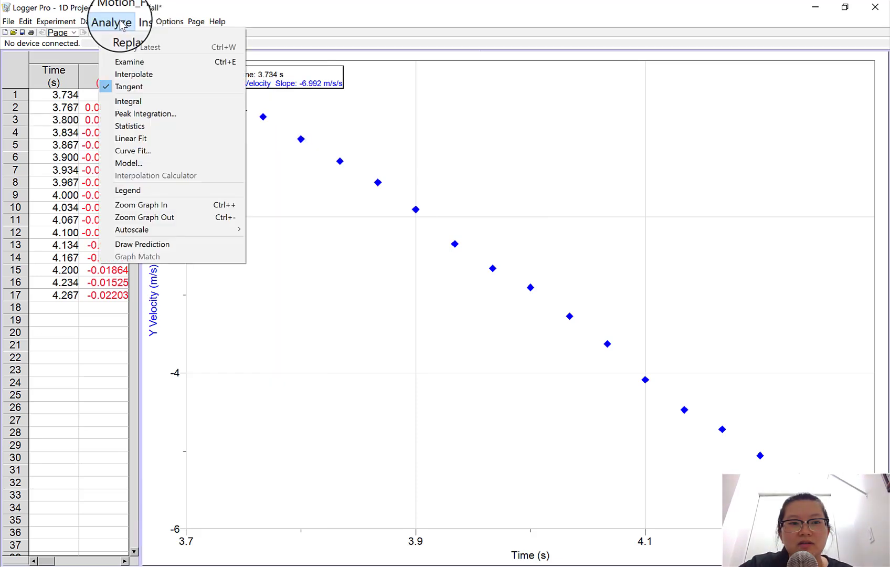
pyautogui.click(124, 139)
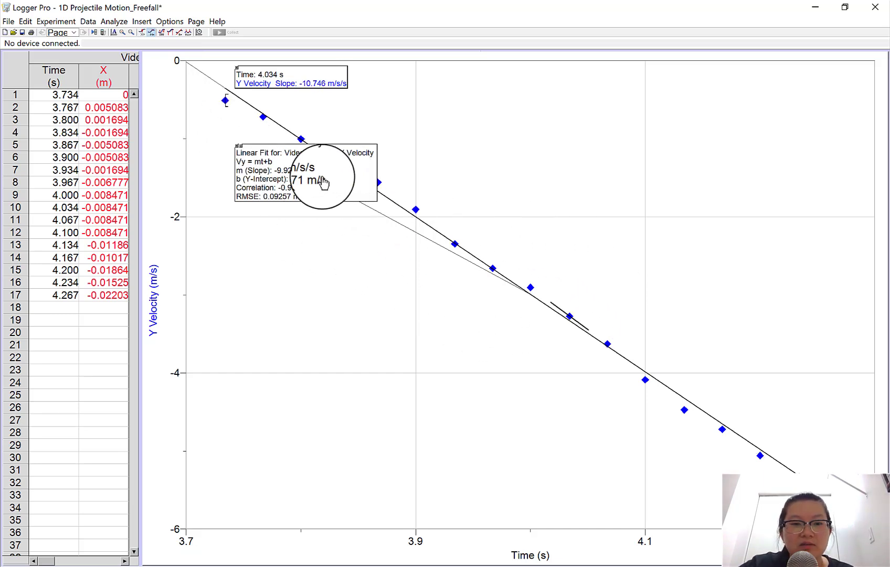
pyautogui.moveTo(322, 181)
pyautogui.mouseDown()
pyautogui.moveTo(405, 166)
pyautogui.moveTo(564, 168)
pyautogui.mouseUp()
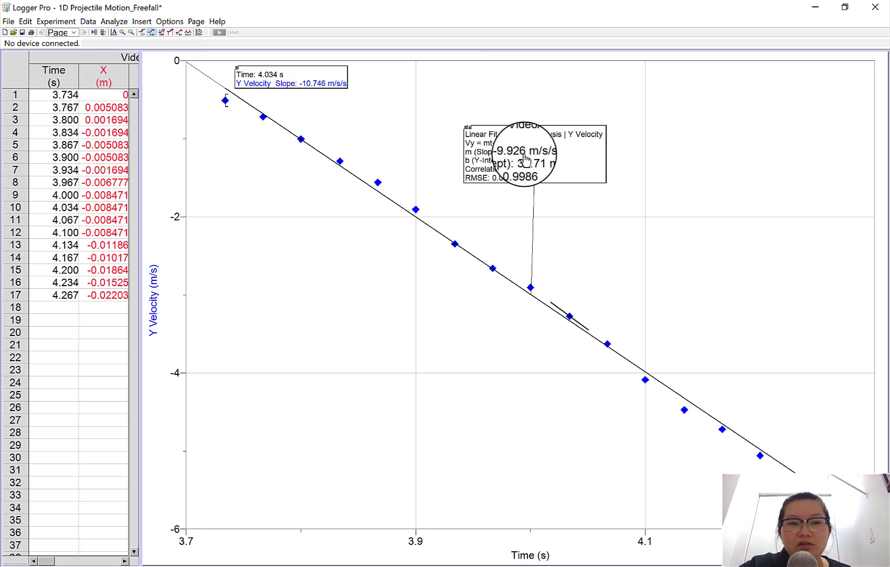
# Delete the full-range linear fit, fit only the 3.867–4.067 s points, then remove that fit too.
pyautogui.rightClick(526, 160)
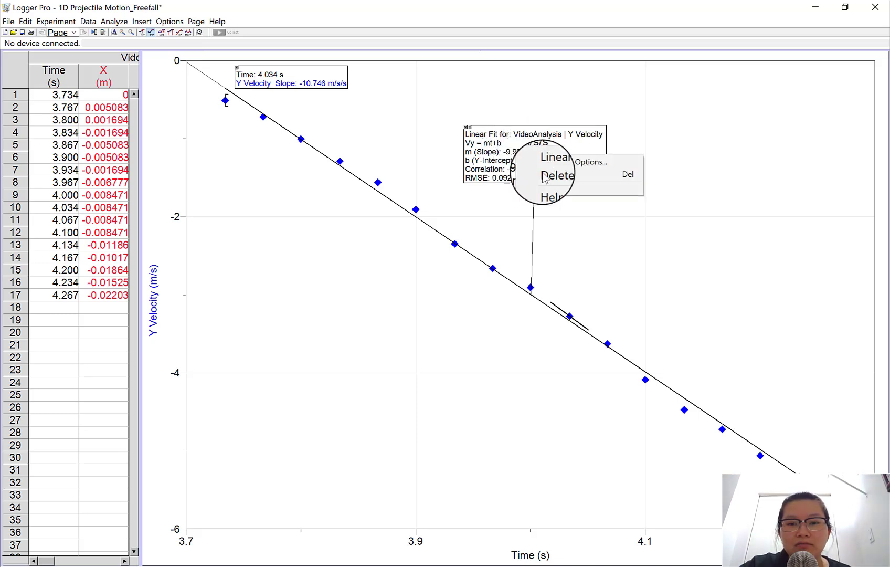
pyautogui.click(547, 194)
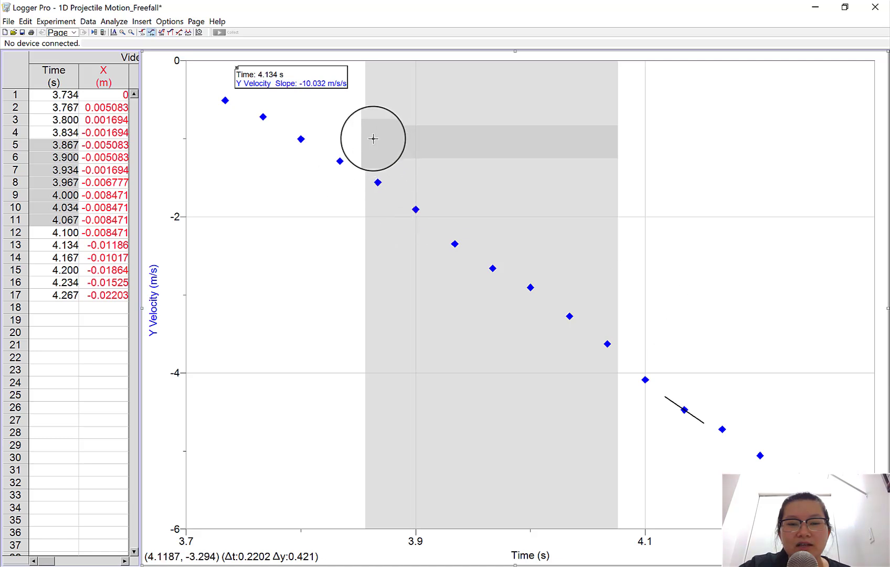
pyautogui.click(118, 25)
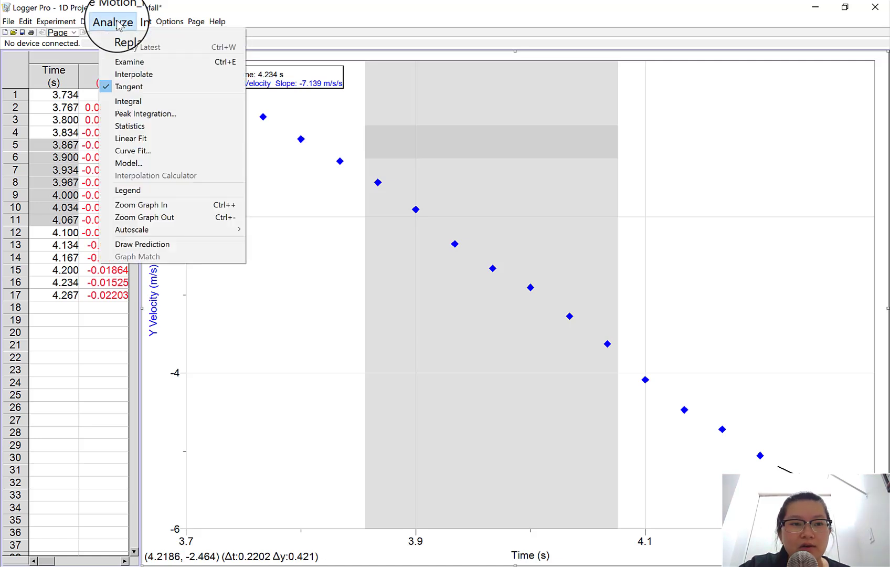
pyautogui.click(146, 141)
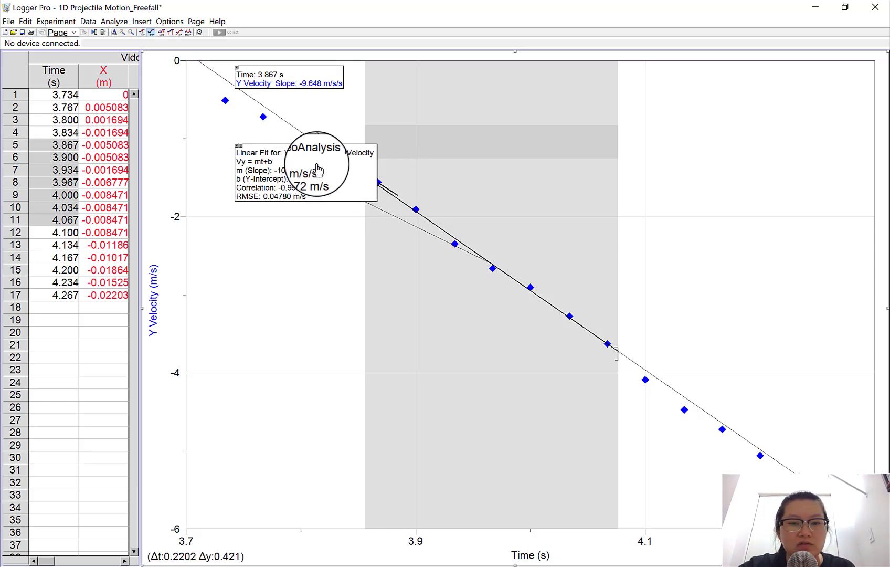
pyautogui.click(472, 216)
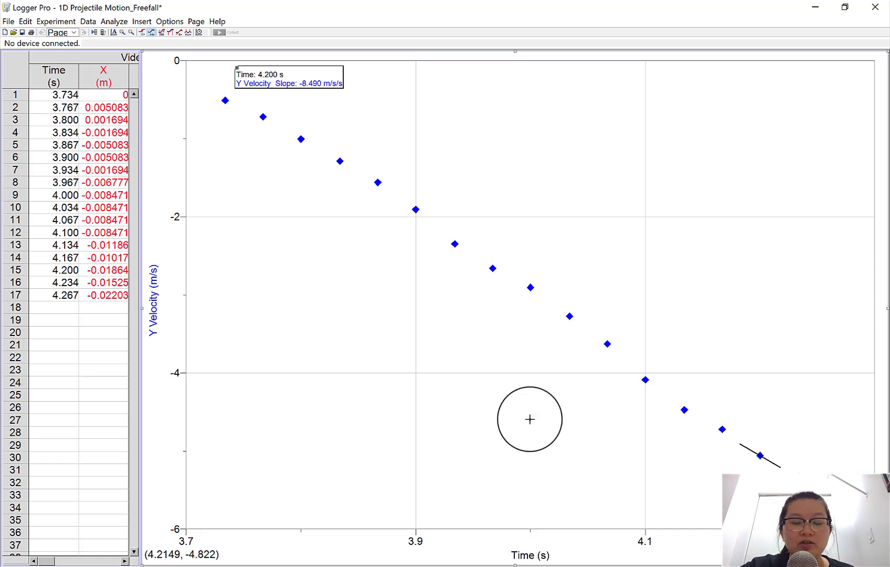
# Plot Y position on the vertical axis, return to Y Velocity, and bring up the Analyze menu.
pyautogui.click(153, 283)
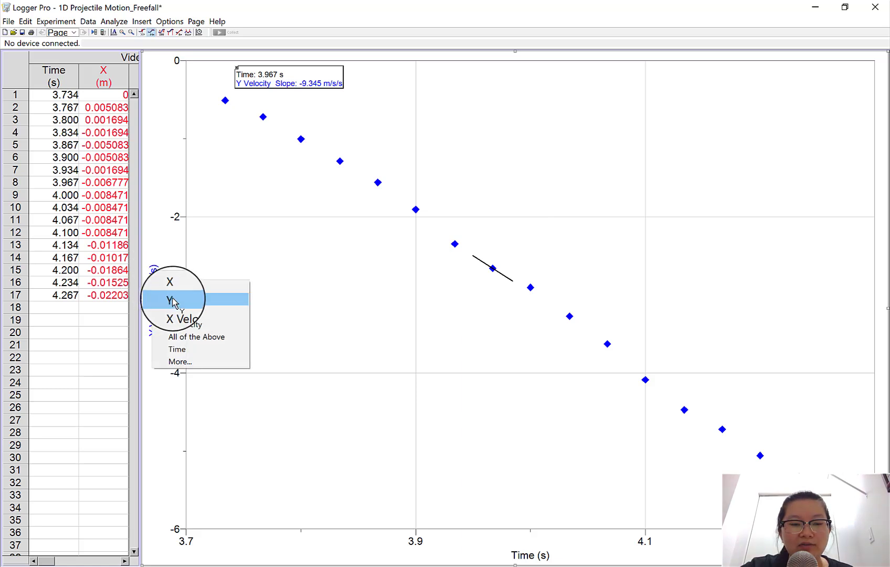
pyautogui.click(170, 301)
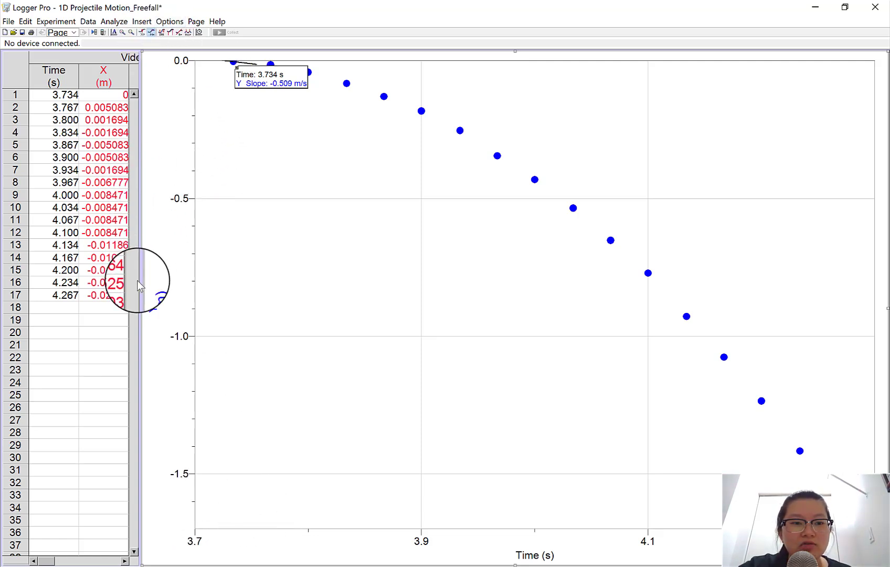
pyautogui.click(153, 298)
pyautogui.click(238, 335)
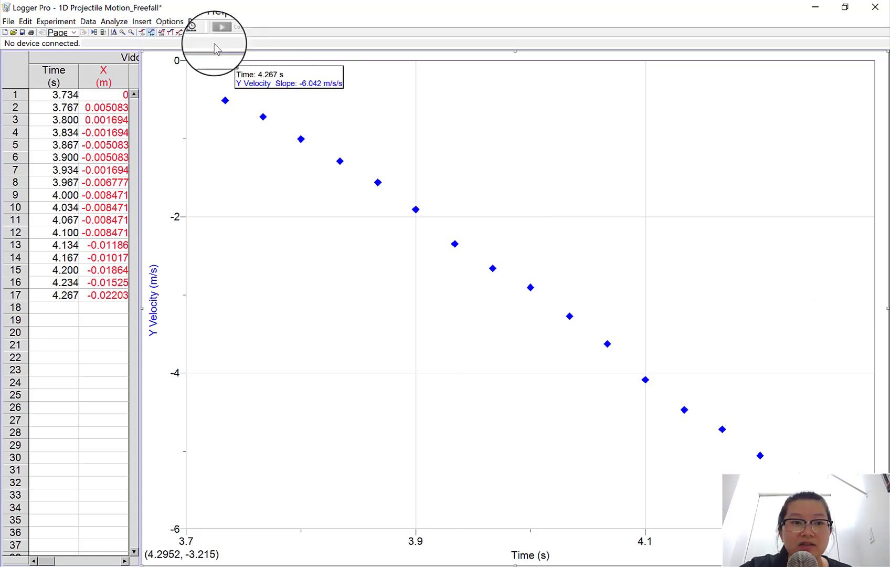
pyautogui.click(118, 22)
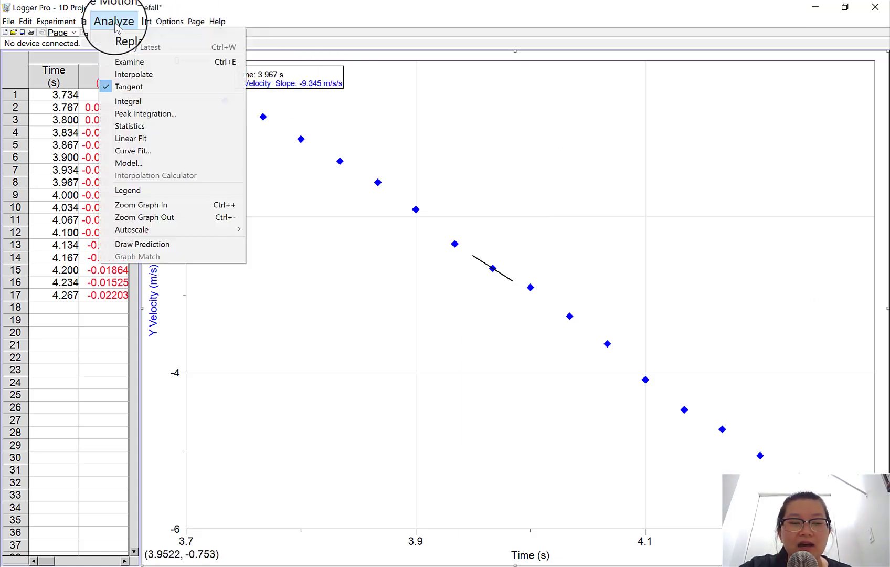
# Integrate the Y Velocity data (-1.598 s*m/s) and move the integral readout lower on the graph.
pyautogui.click(133, 103)
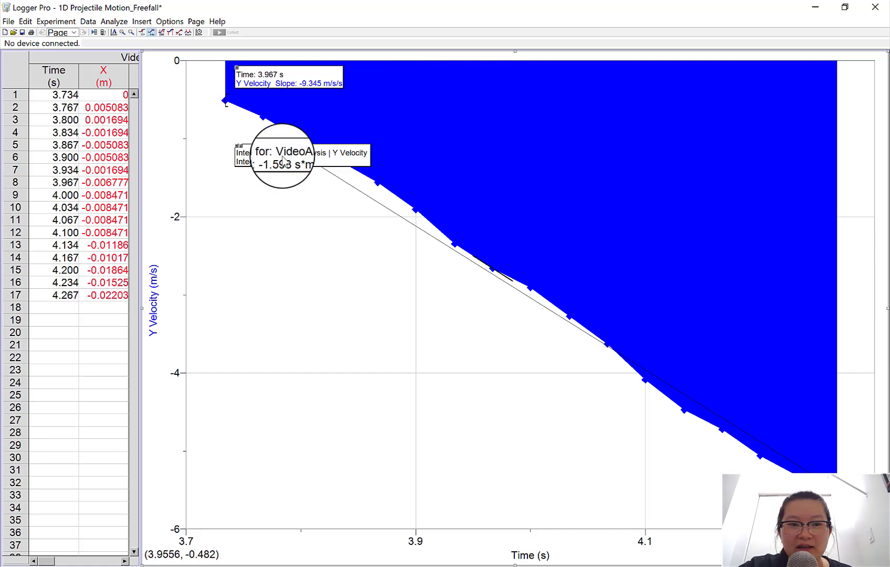
pyautogui.moveTo(282, 227)
pyautogui.mouseDown()
pyautogui.moveTo(294, 159)
pyautogui.moveTo(303, 181)
pyautogui.moveTo(293, 245)
pyautogui.moveTo(270, 279)
pyautogui.mouseUp()
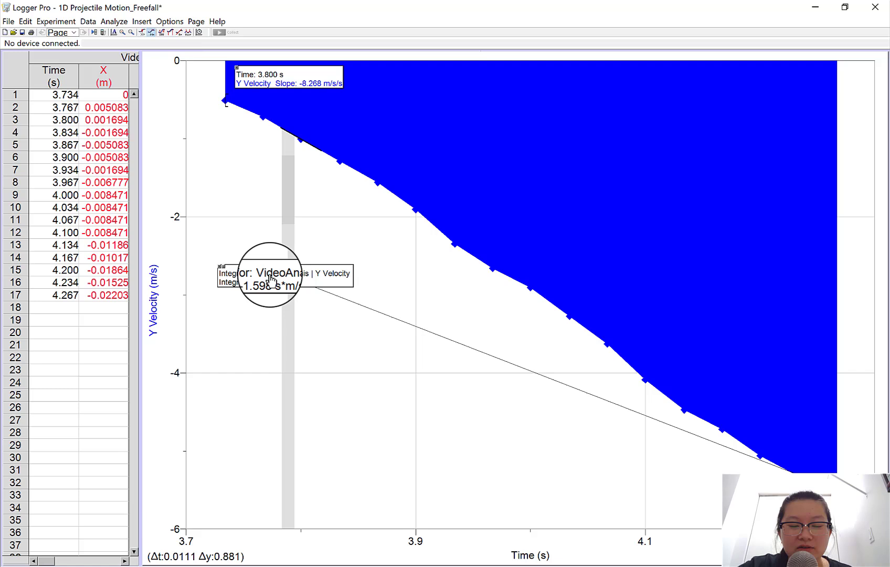